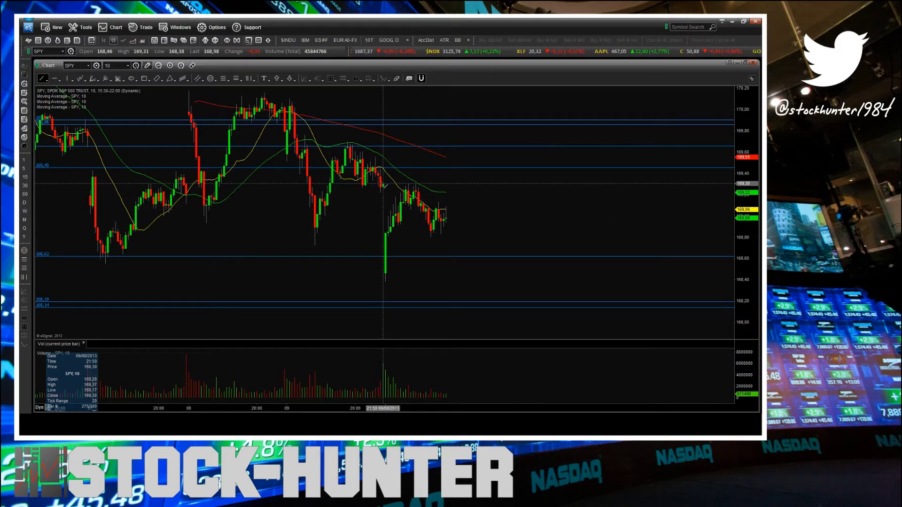
Draw a short horizontal line from the last 09/08 candle over the 12/08 candles, and delete the full-width line at 169.45.
left_click(430, 184)
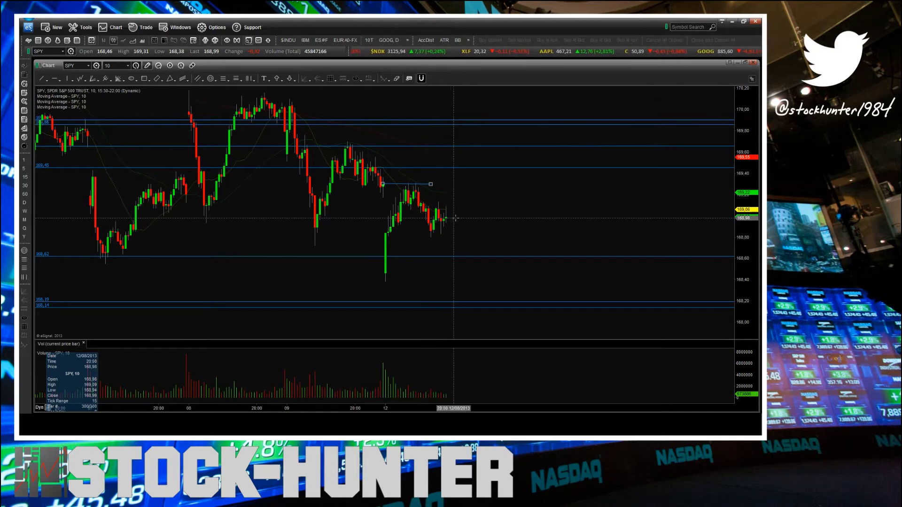
left_click_drag(459, 217, 432, 246)
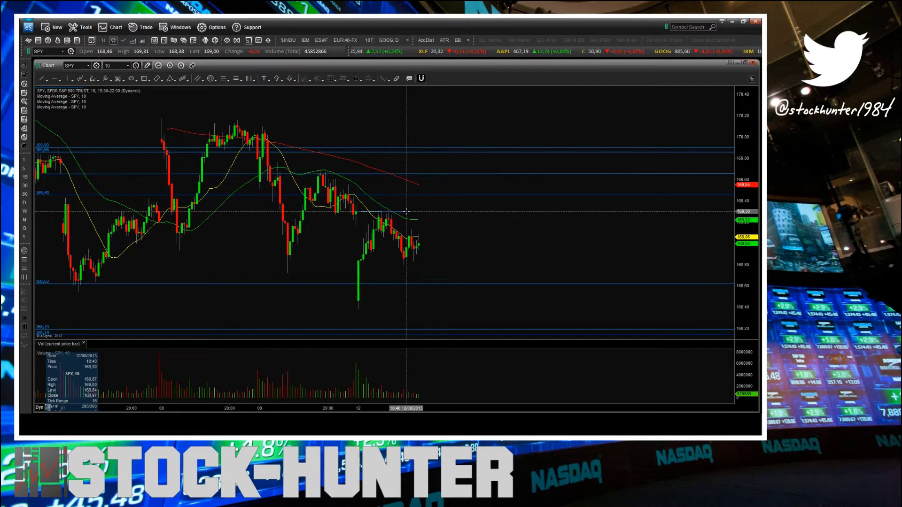
left_click_drag(468, 221, 467, 231)
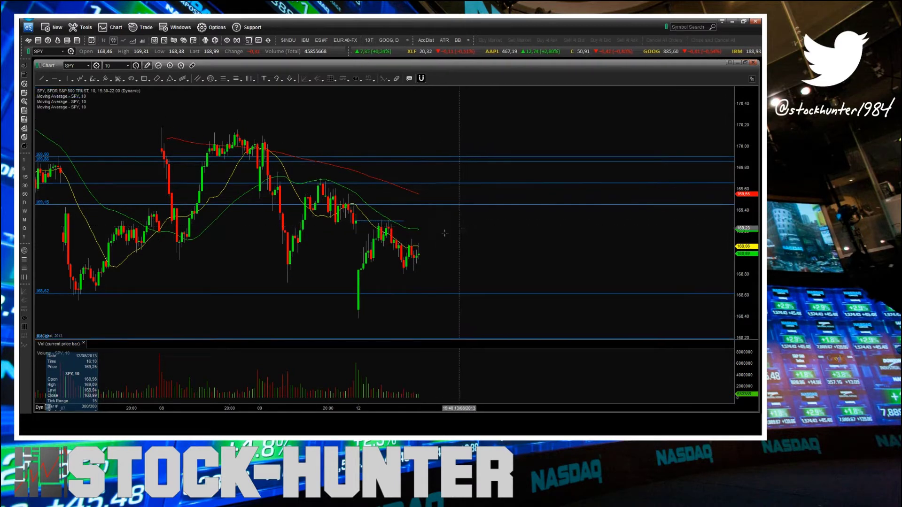
left_click(410, 205)
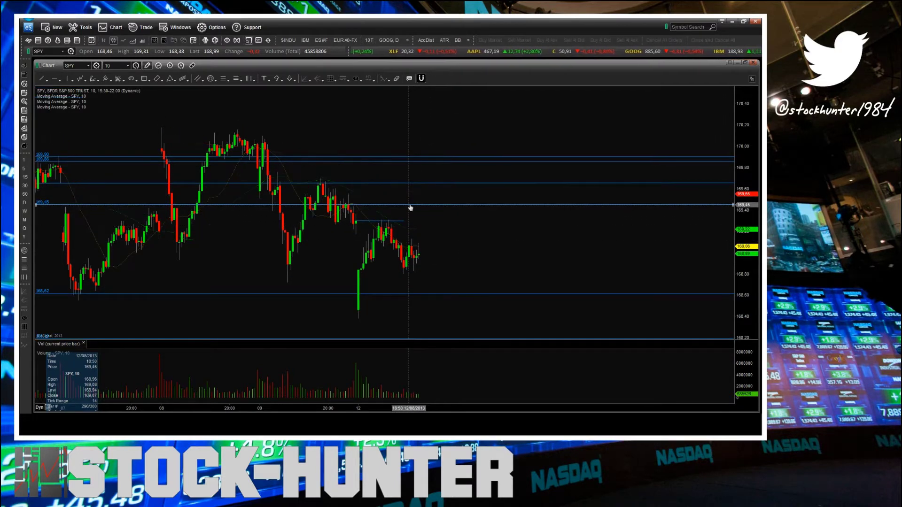
key("Delete")
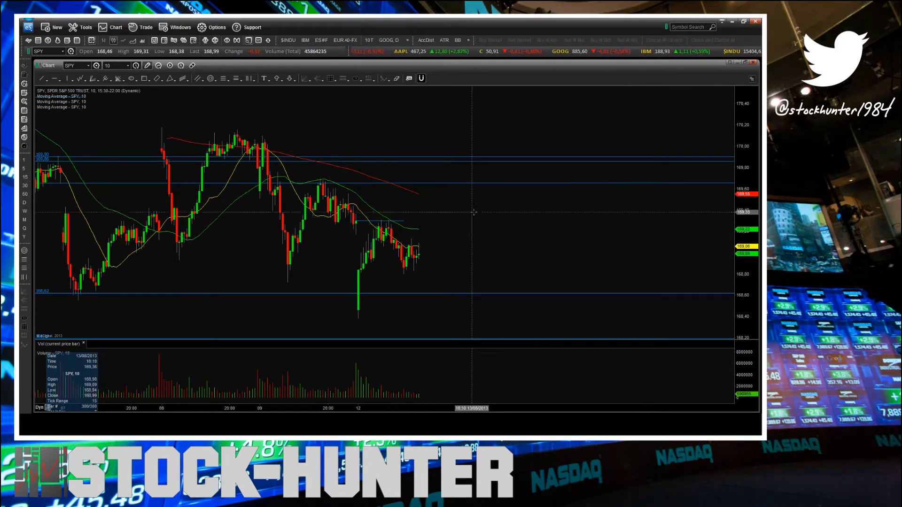
Draw a short horizontal line extending from the 12/08 opening low at about 168.38.
left_click_drag(490, 244, 488, 204)
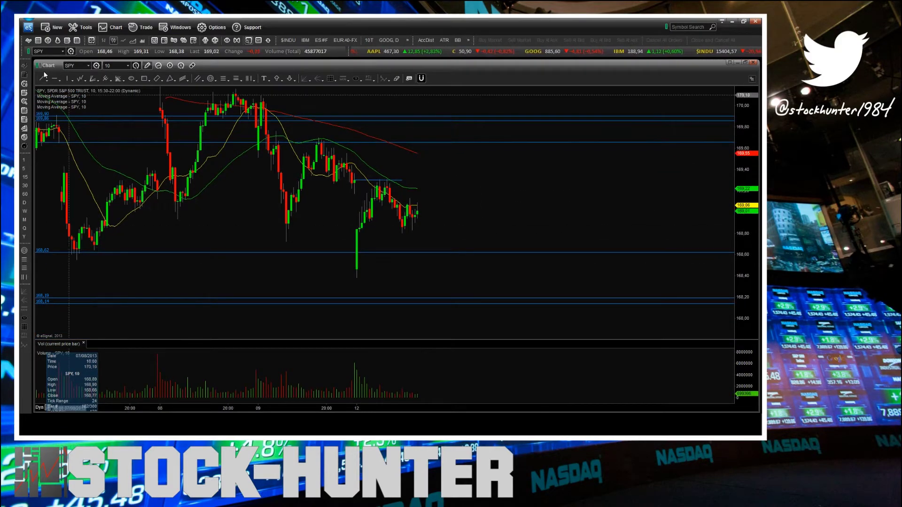
mouse_move(357, 278)
left_mouse_down()
mouse_move(477, 278)
mouse_move(556, 208)
left_mouse_up()
left_click_drag(312, 407, 403, 399)
left_click_drag(374, 315, 375, 268)
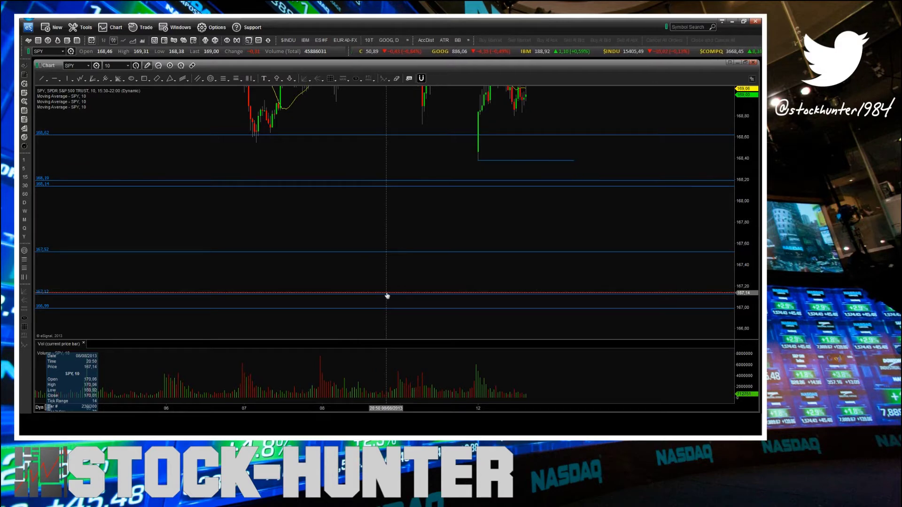
Move the 169.90 horizontal line up to 170.12 and delete the line just below it at about 169.86.
left_click_drag(439, 278, 339, 375)
left_click_drag(433, 215, 407, 327)
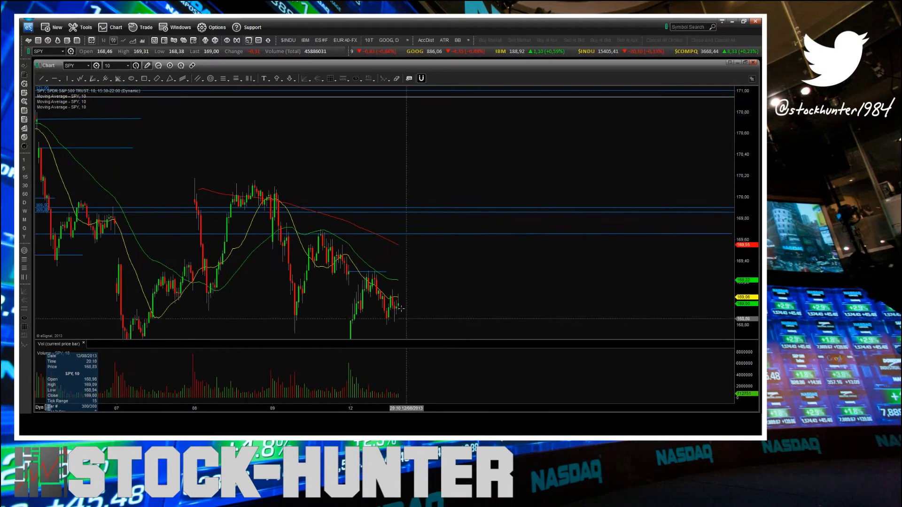
left_click_drag(338, 207, 338, 185)
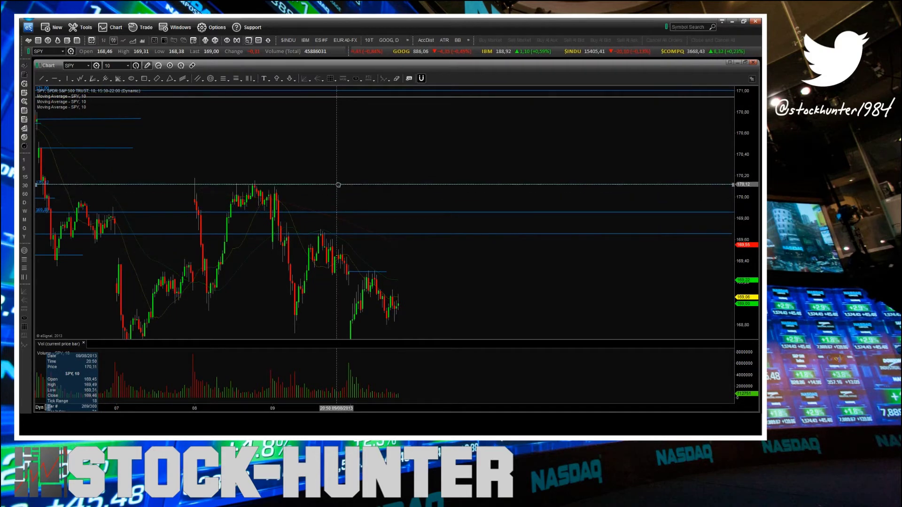
left_click(354, 212)
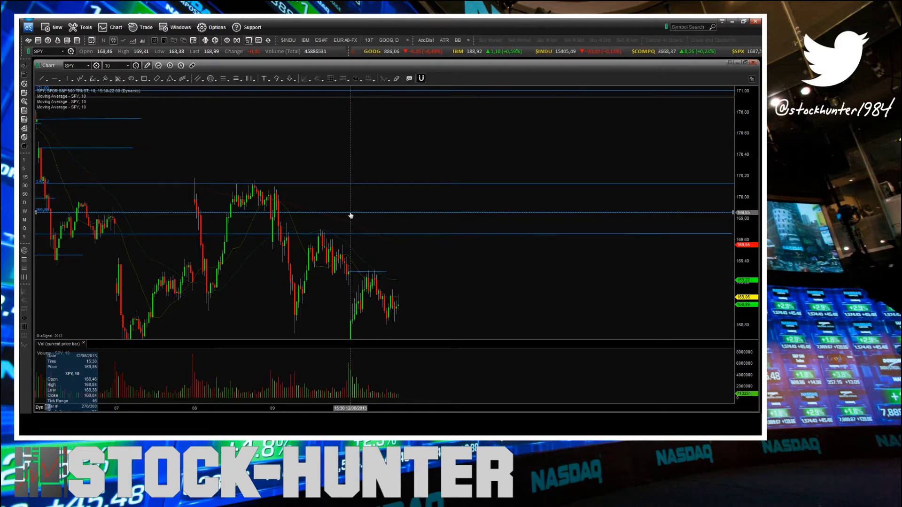
left_click_drag(350, 216, 456, 241)
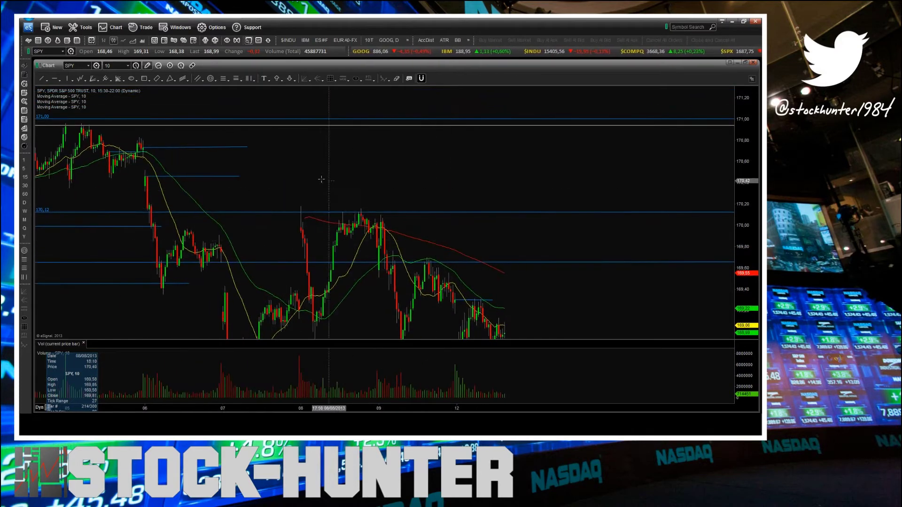
Add full-width horizontal lines at 170.46 and 170.73, over the short lines drawn from the 06/08 candles.
left_click(58, 78)
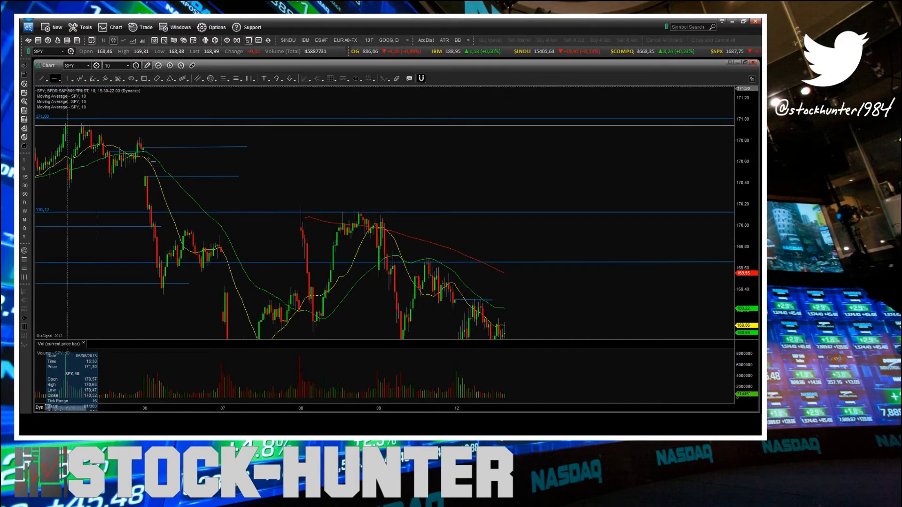
left_click(199, 176)
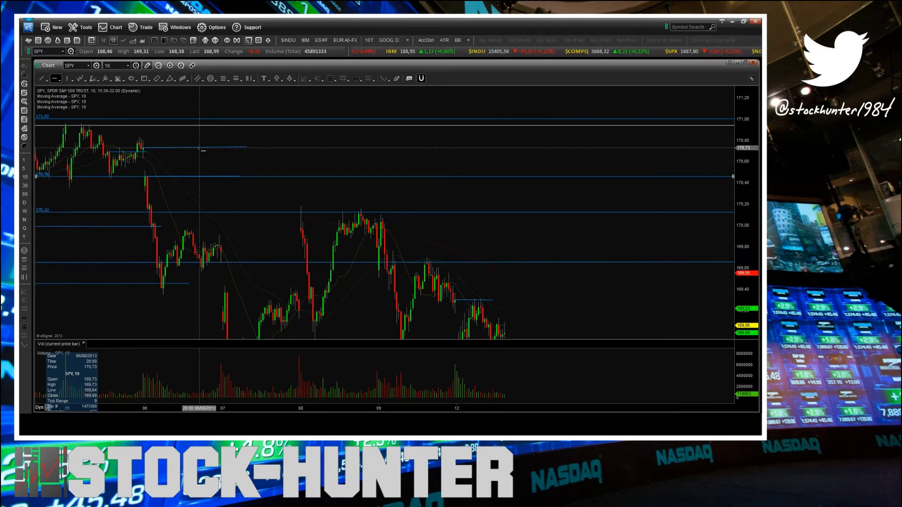
left_click(200, 148)
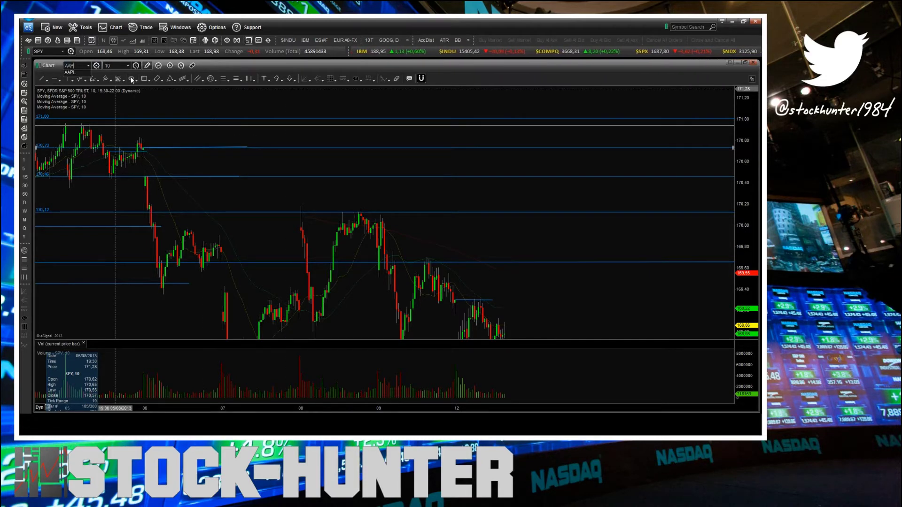
Load the AAPL chart and examine its 10-minute price action against the horizontal levels around and above the current price.
key("Return")
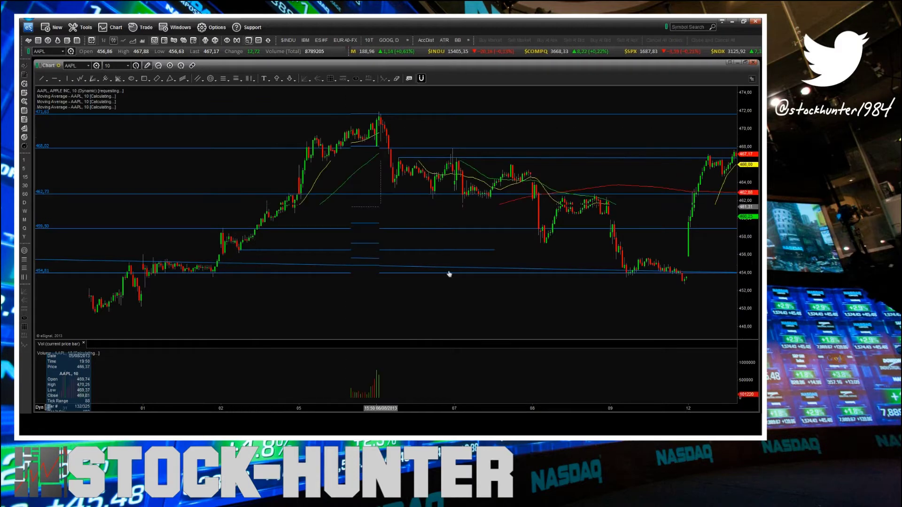
scroll(475, 304, "down", 5)
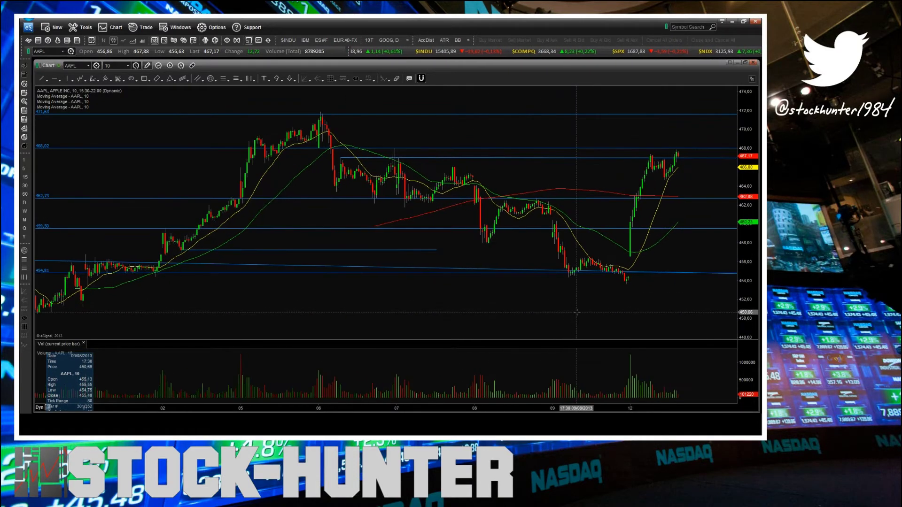
scroll(754, 286, "up", 4)
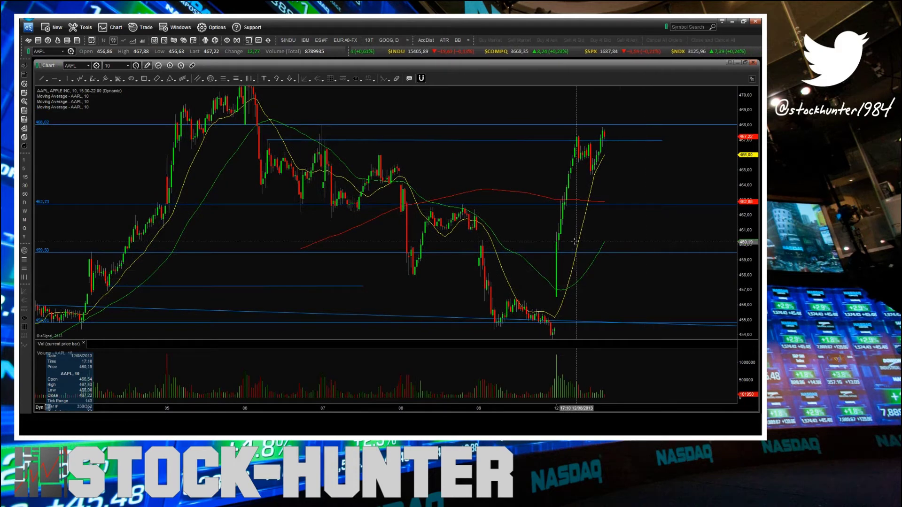
scroll(570, 238, "up", 3)
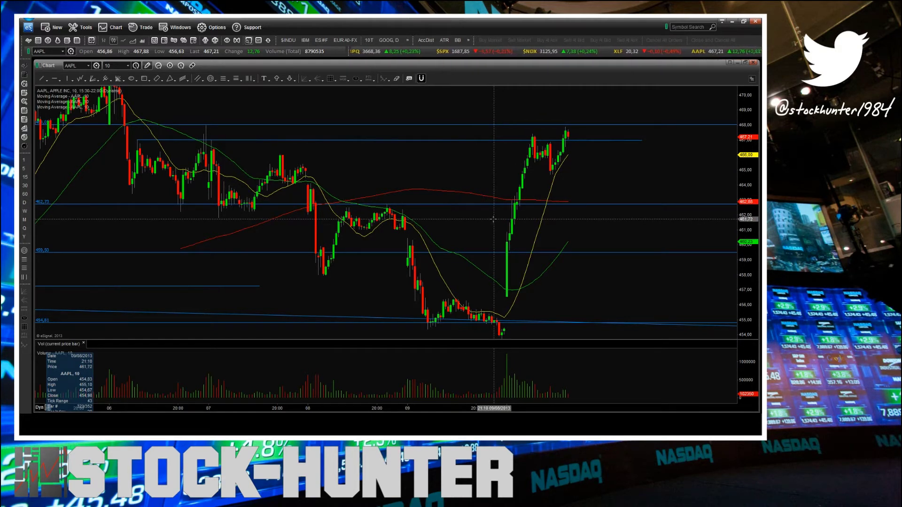
left_click_drag(567, 227, 560, 241)
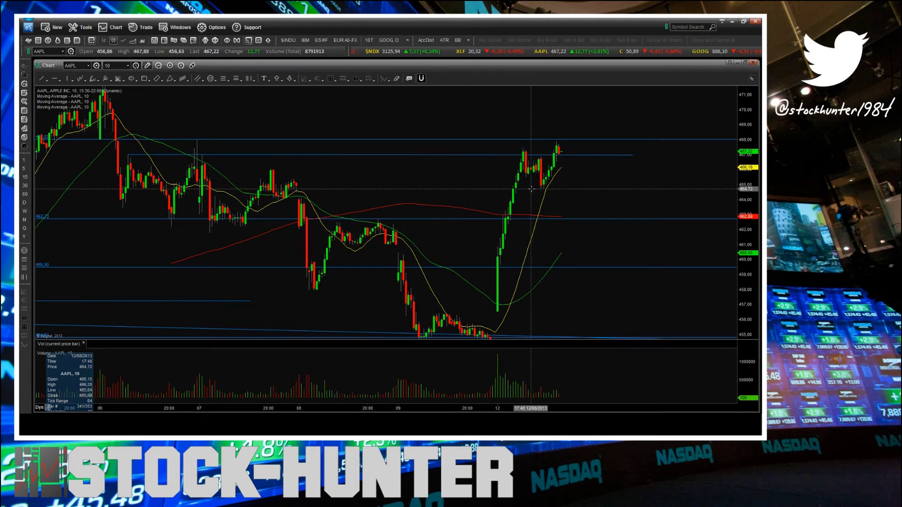
left_click_drag(574, 175, 573, 245)
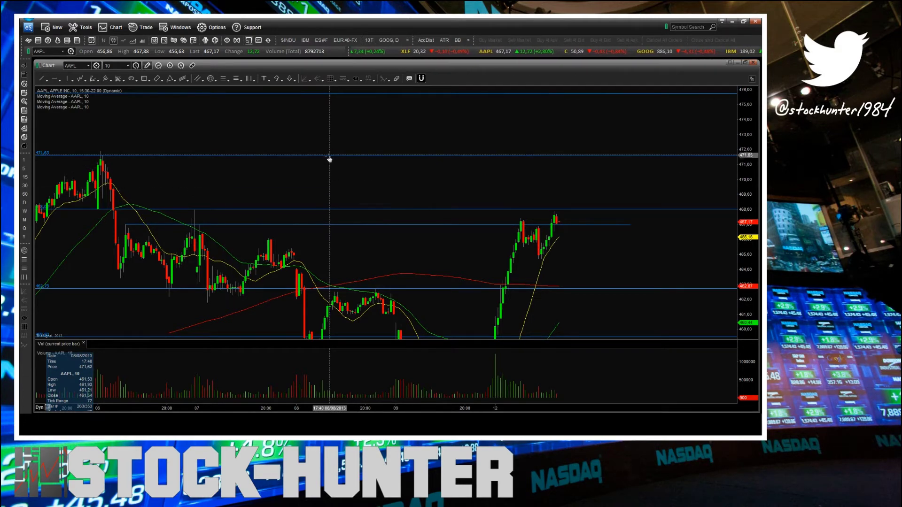
left_click_drag(329, 168, 332, 173)
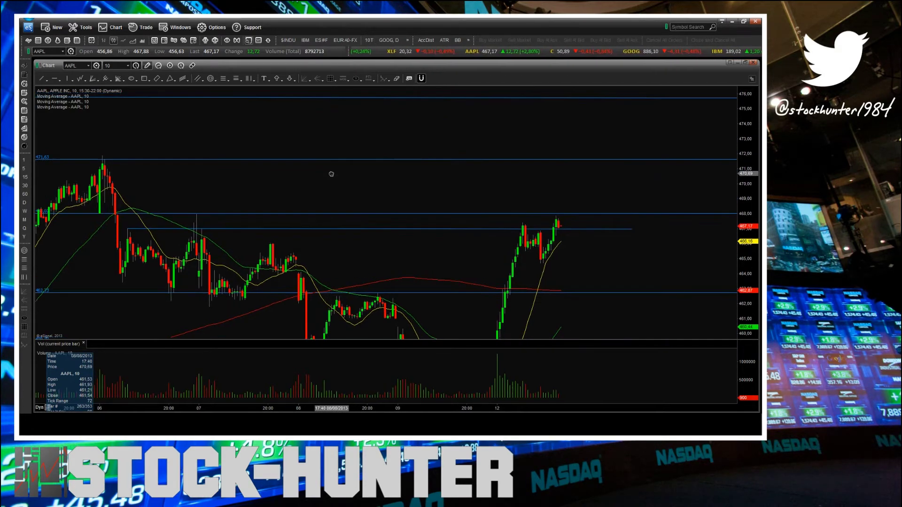
left_click_drag(334, 405, 424, 405)
mouse_move(279, 125)
left_mouse_down()
mouse_move(628, 131)
mouse_move(501, 155)
left_mouse_up()
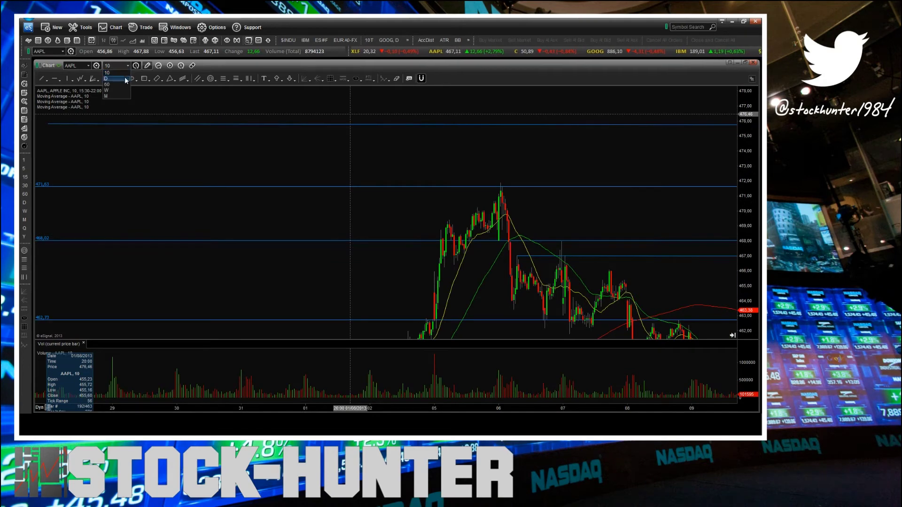
Switch AAPL to the 60-minute interval and examine the resistance levels above the price up to 482.11.
left_click(122, 84)
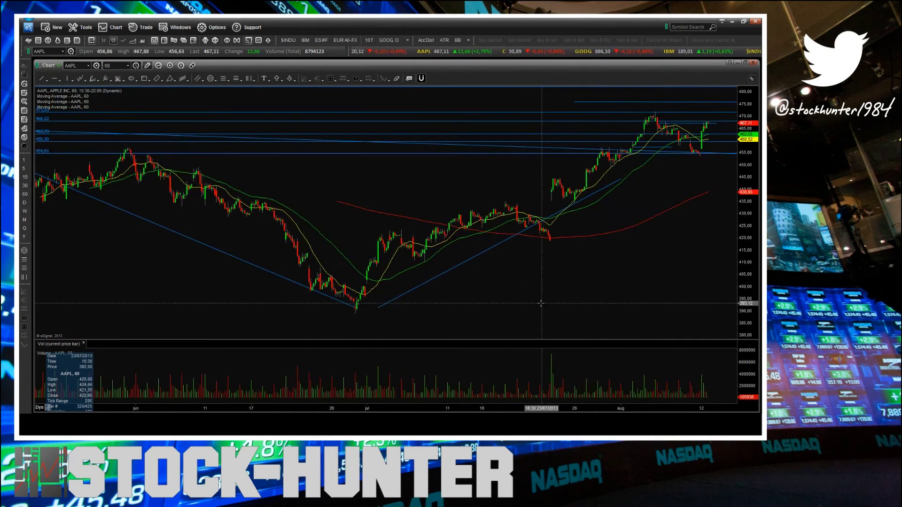
left_click_drag(578, 247, 585, 283)
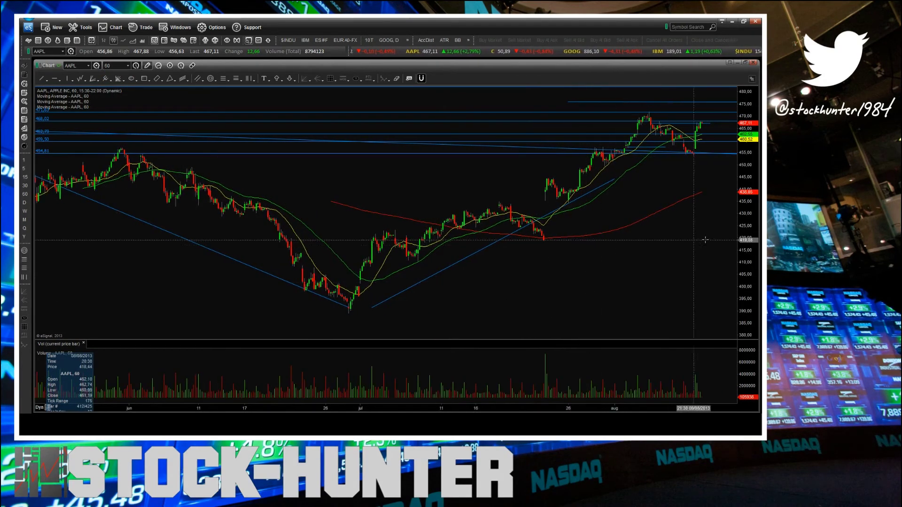
left_click_drag(742, 245, 742, 176)
left_click_drag(695, 157, 670, 338)
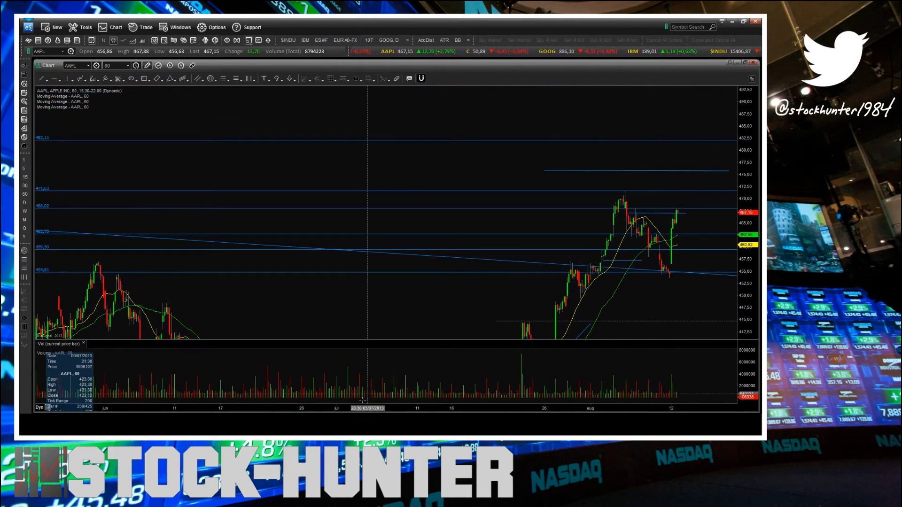
left_click_drag(366, 409, 616, 413)
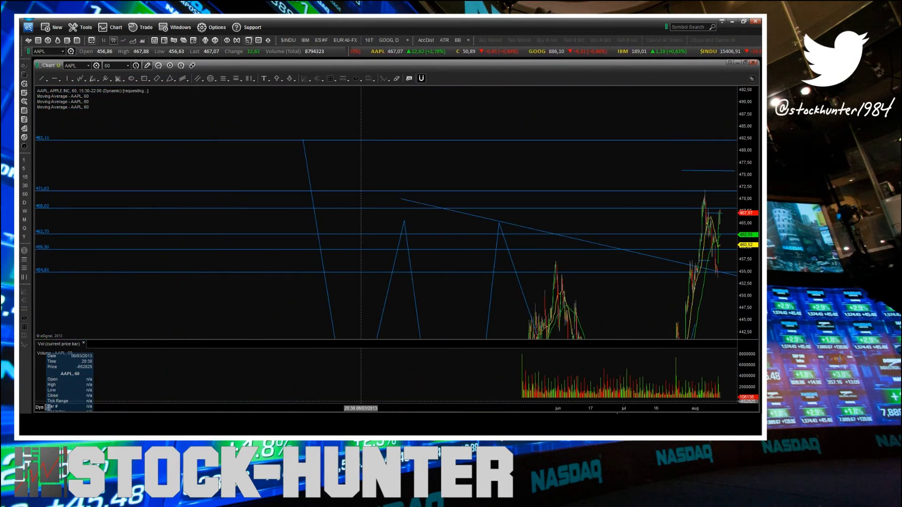
mouse_move(419, 173)
left_mouse_down()
mouse_move(493, 165)
mouse_move(366, 168)
mouse_move(560, 187)
left_mouse_up()
mouse_move(399, 183)
left_mouse_down()
mouse_move(541, 150)
mouse_move(497, 260)
mouse_move(423, 338)
mouse_move(386, 356)
mouse_move(329, 169)
mouse_move(371, 197)
mouse_move(236, 108)
mouse_move(177, 44)
left_mouse_up()
Switch AAPL to the daily interval and examine the 2013 lows, the descending trend line and the resistance levels.
left_click(128, 66)
left_click(117, 85)
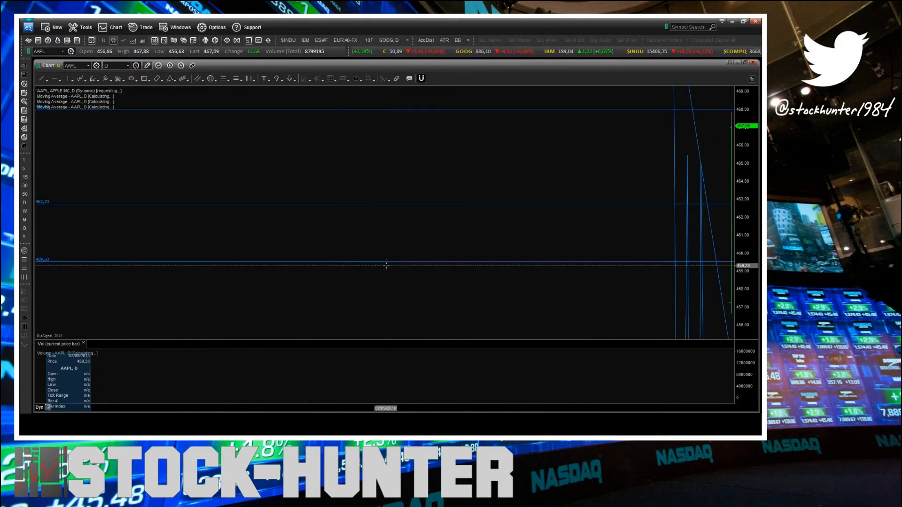
scroll(430, 243, "up", 10)
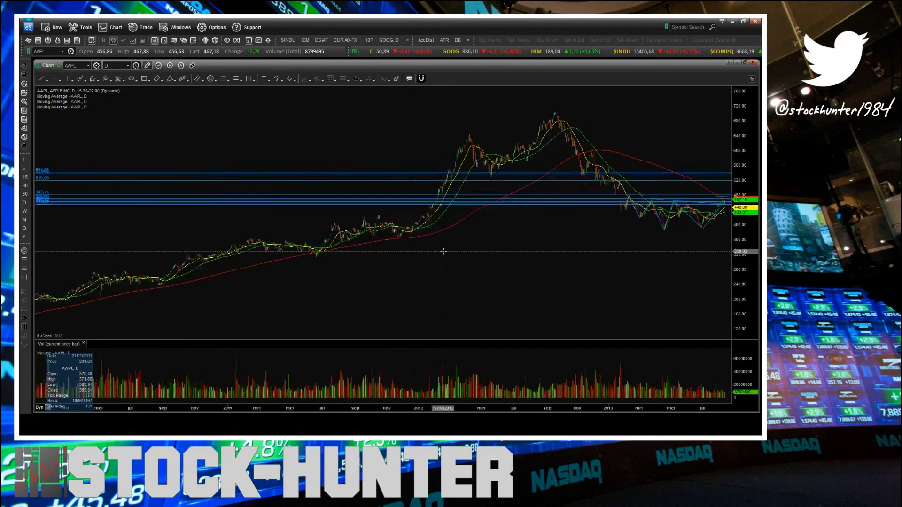
scroll(458, 260, "up", 5)
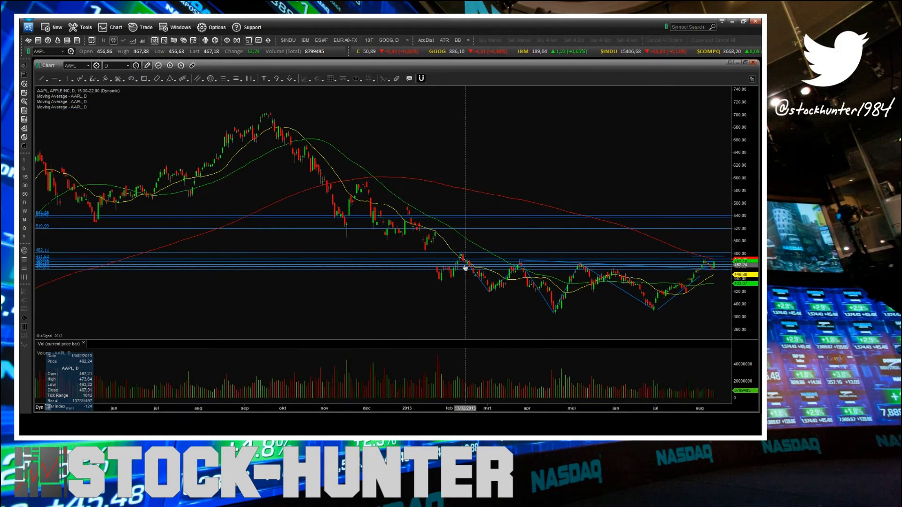
left_click_drag(748, 285, 735, 253)
left_click_drag(677, 275, 555, 157)
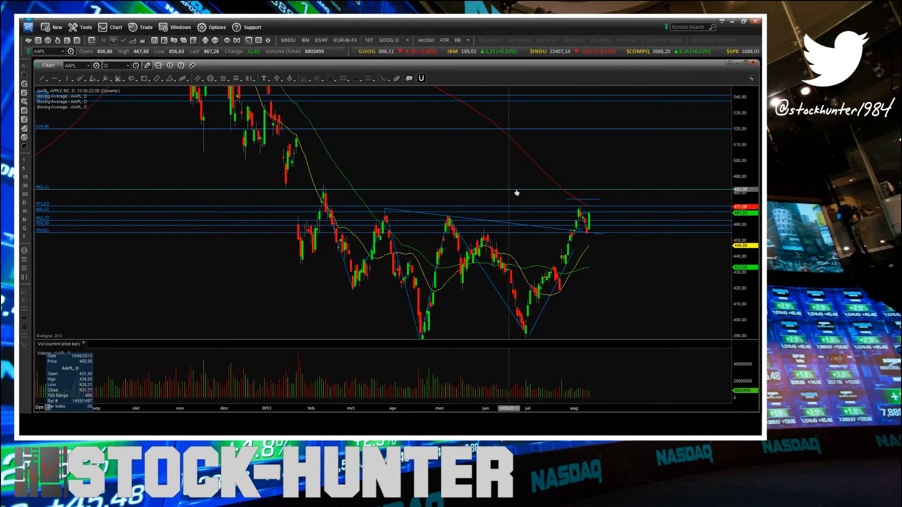
left_click_drag(565, 188, 531, 199)
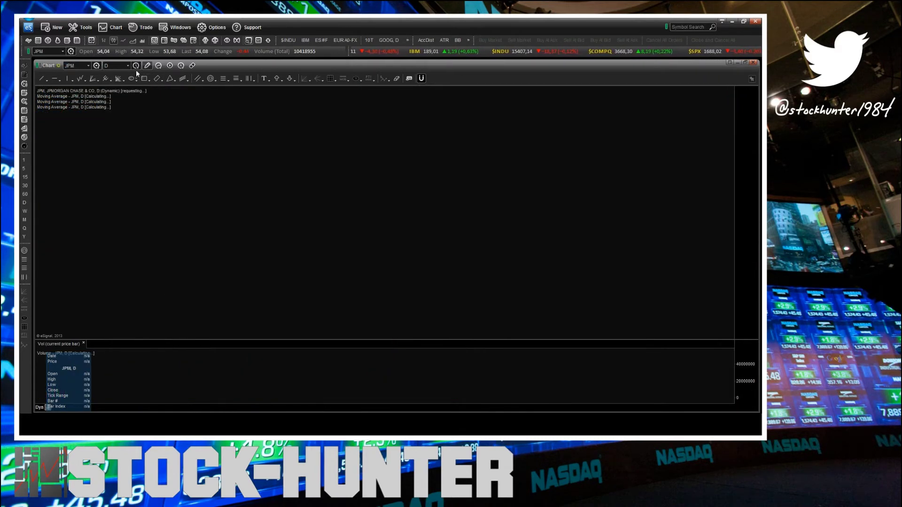
Show JPM on the 10-minute interval and add a horizontal line at 54.53, at the upper edge of the 12/08 gap.
left_click(120, 84)
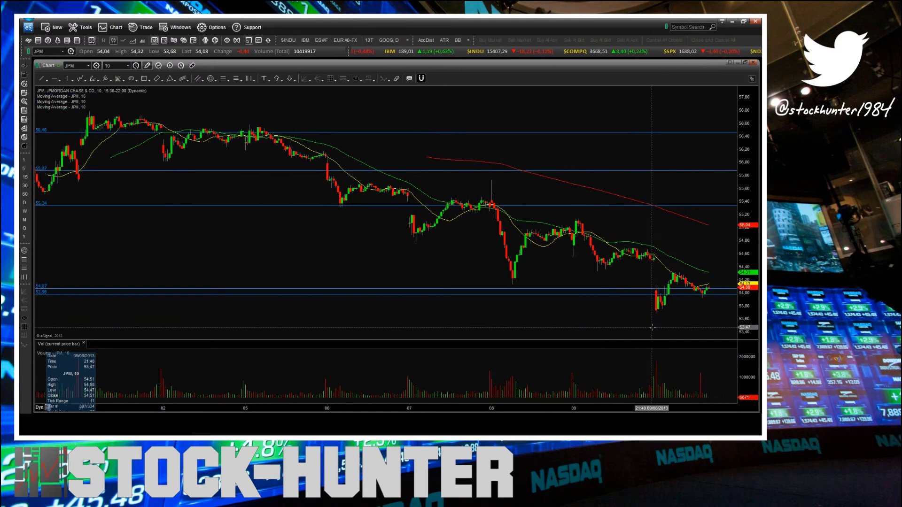
left_click_drag(747, 304, 525, 193)
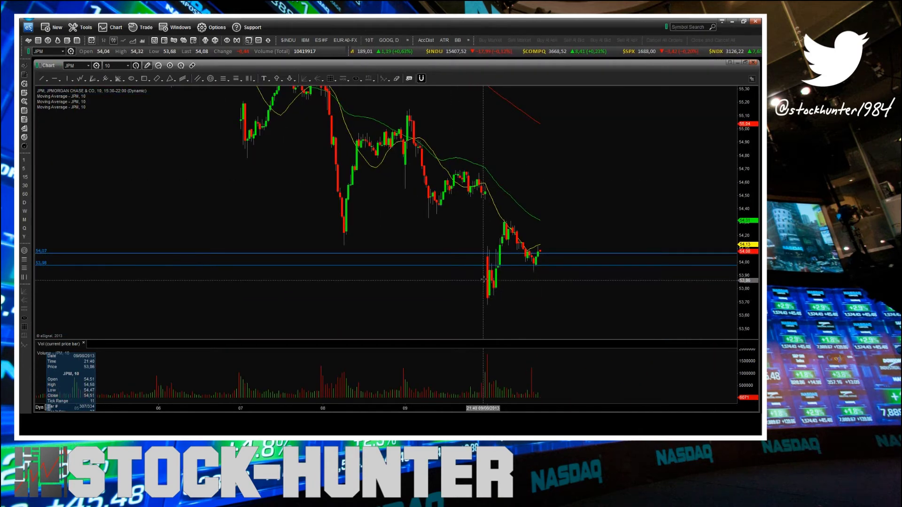
left_click_drag(480, 298, 469, 269)
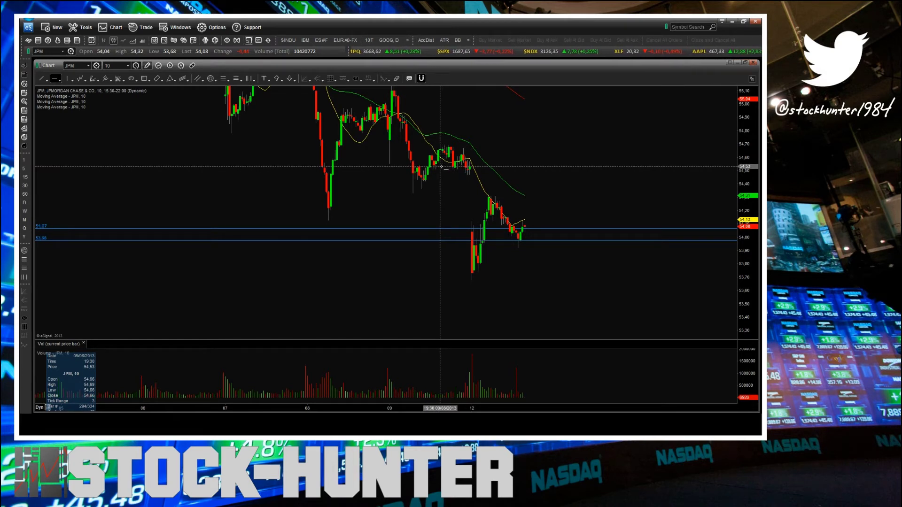
left_click(441, 166)
left_click_drag(518, 179, 480, 227)
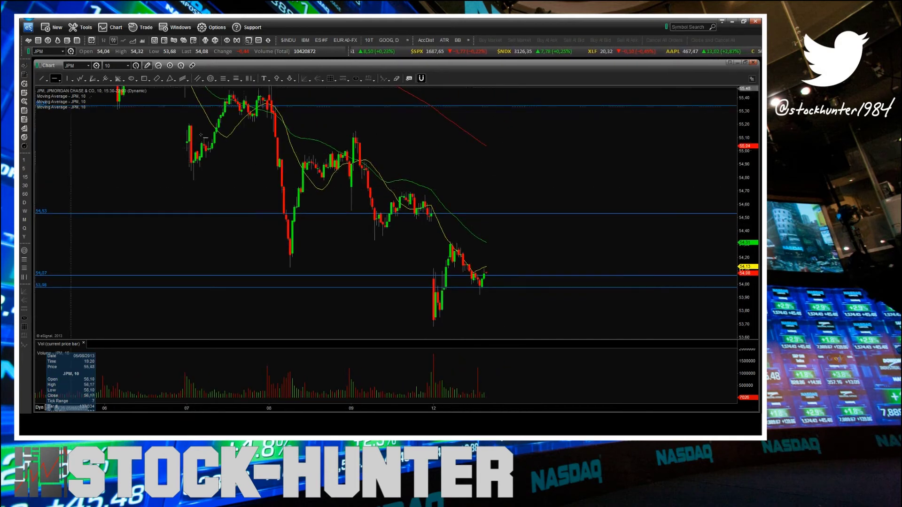
Add horizontal lines to the JPM chart at 54.68 and 55.10, at the price peaks above the 54.53 line.
left_click(393, 194)
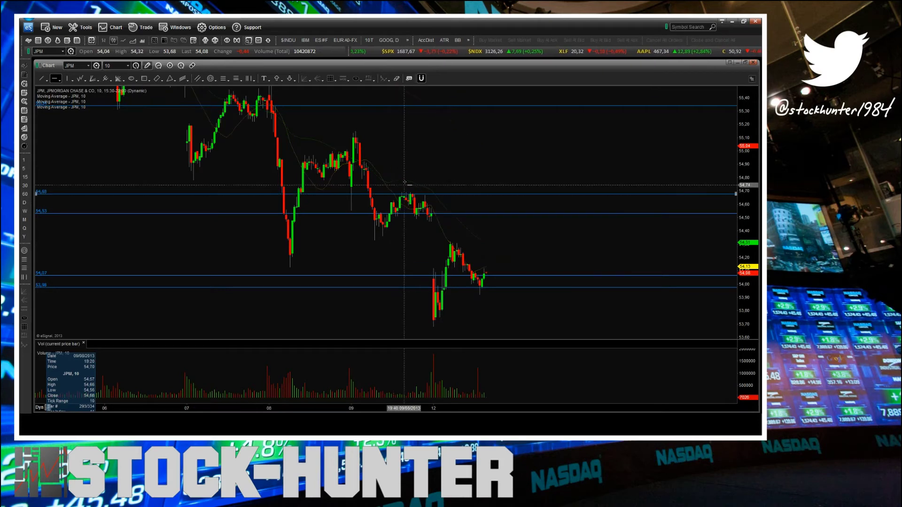
left_click_drag(468, 149, 459, 159)
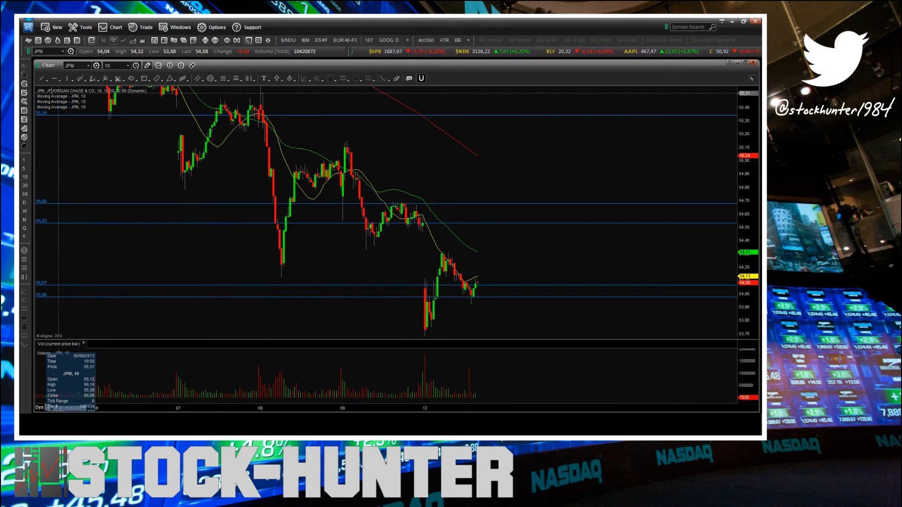
left_click(55, 78)
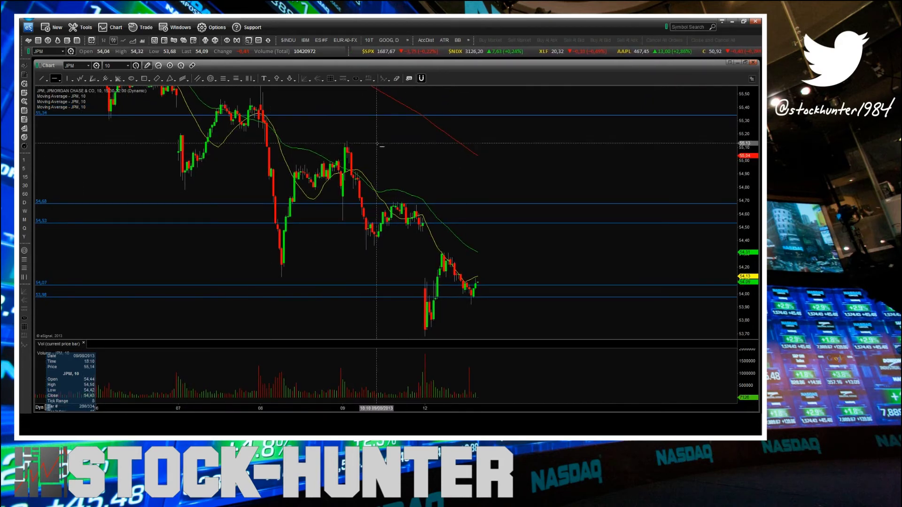
left_click(335, 147)
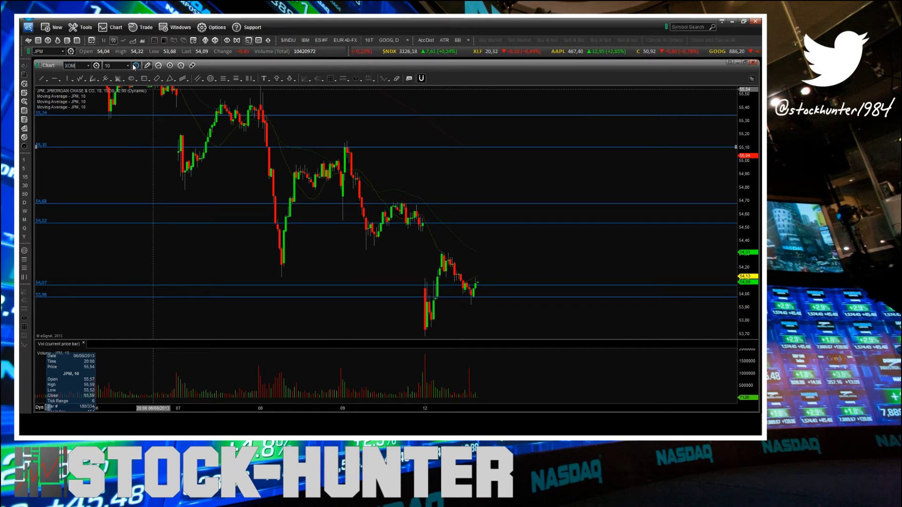
Load the XOM 10-minute chart and delete the Fibonacci retracement and the short horizontal segment over the 12/08 bars.
key("Return")
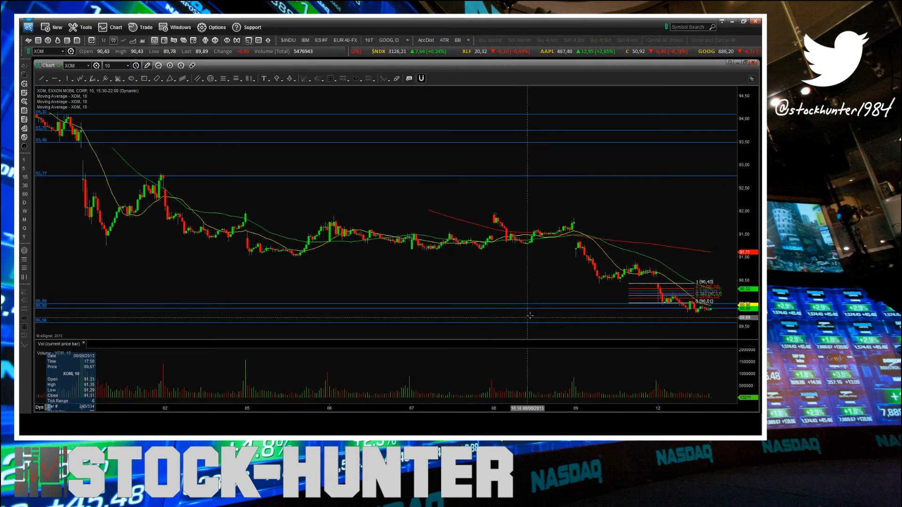
left_click_drag(747, 142, 746, 291)
left_click_drag(683, 284, 449, 115)
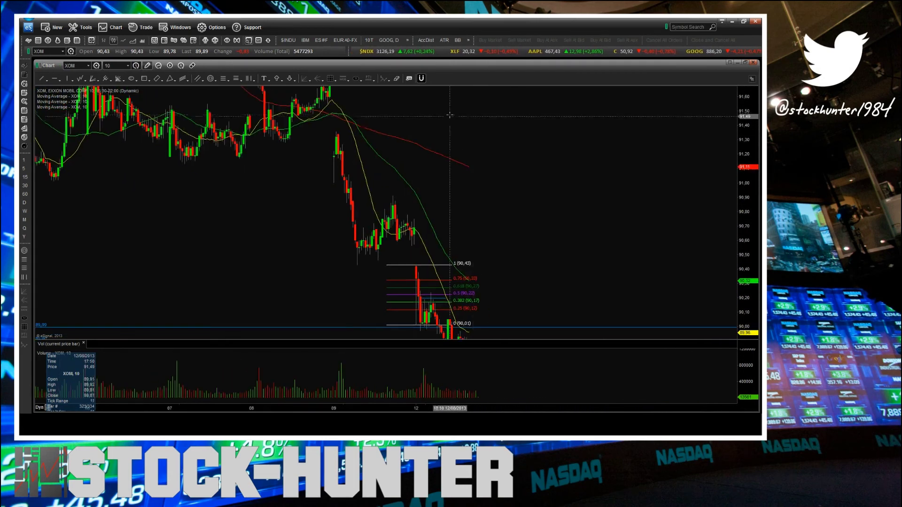
left_click_drag(487, 256, 482, 204)
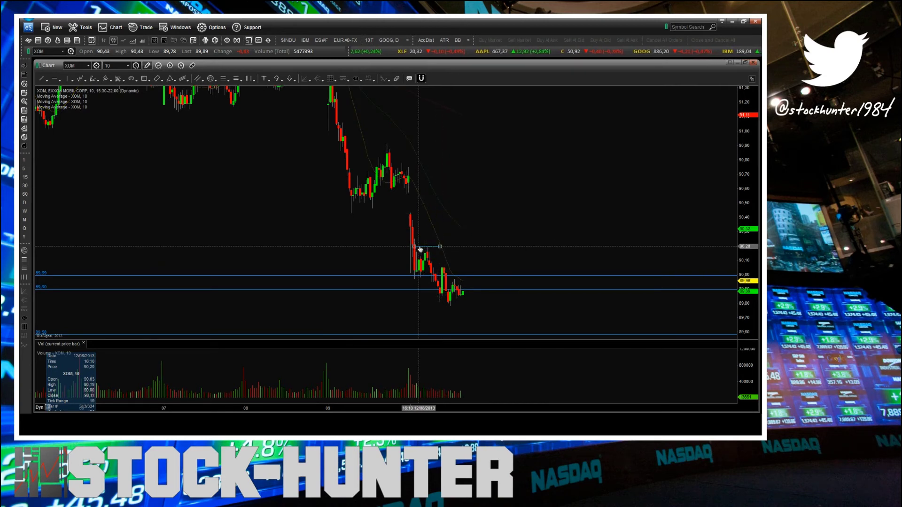
left_click_drag(420, 246, 421, 197)
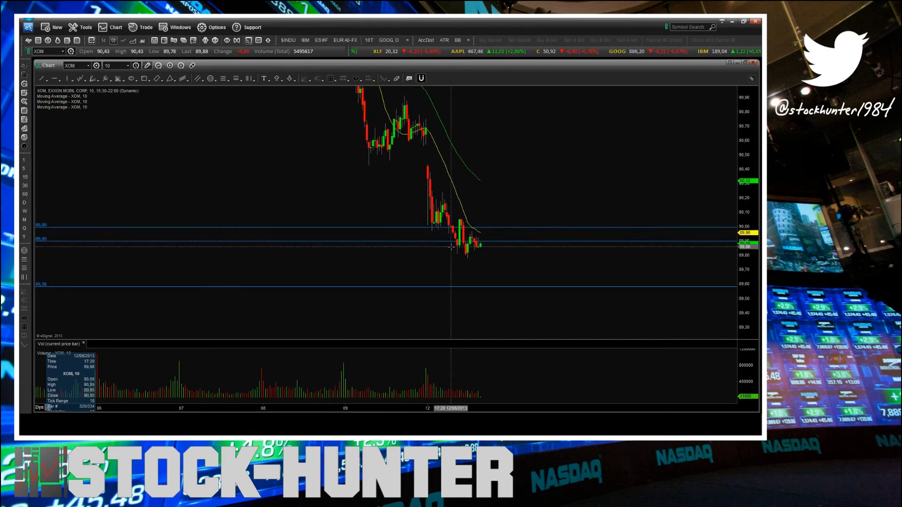
Add horizontal support lines to XOM at 88.48 and about 88.02, around the late-June lows.
left_click_drag(482, 241, 479, 212)
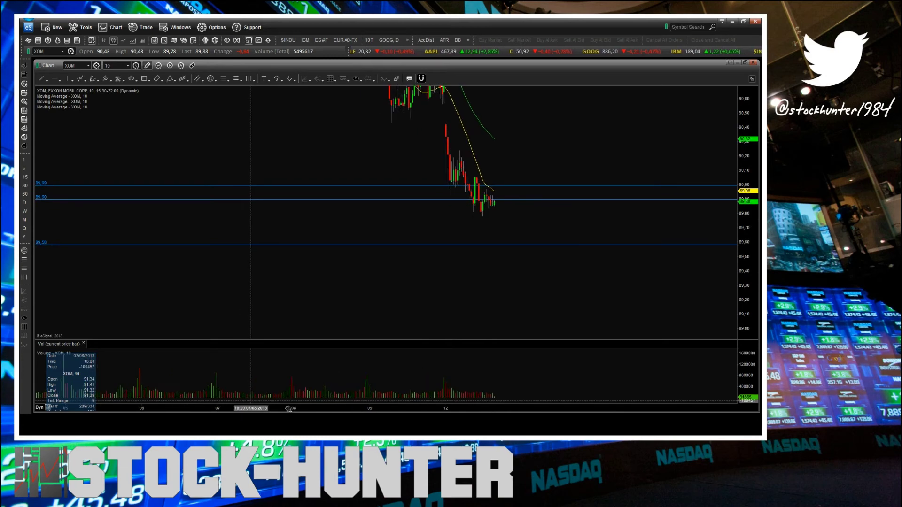
left_click_drag(188, 318, 366, 332)
left_click_drag(300, 408, 606, 410)
left_click_drag(365, 271, 481, 272)
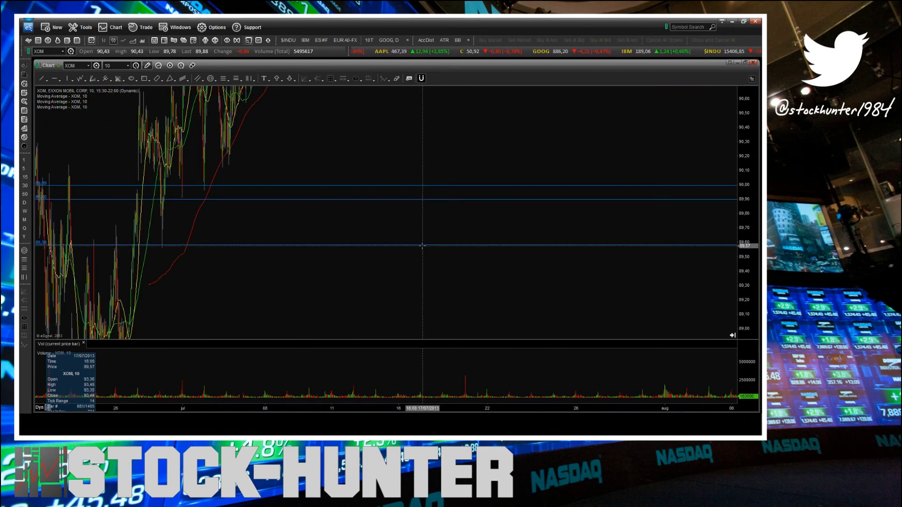
left_click_drag(168, 252, 213, 223)
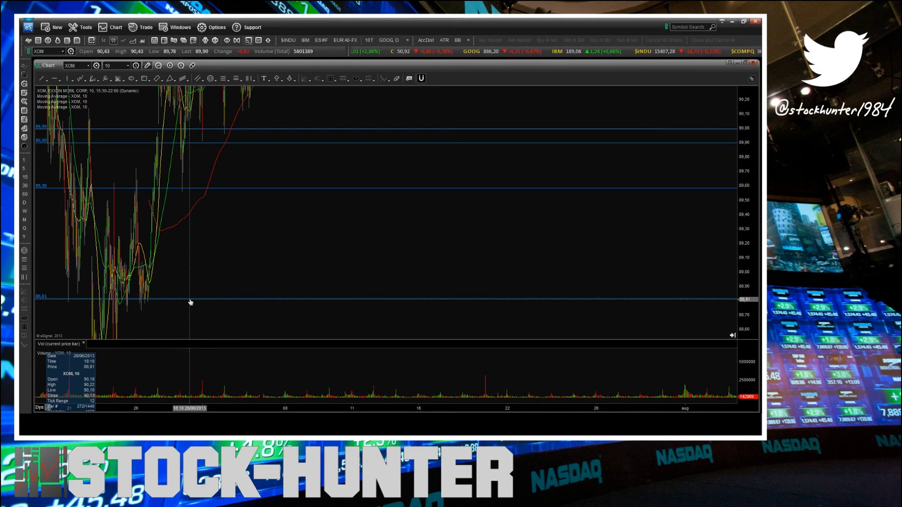
left_click_drag(187, 312, 189, 239)
left_click_drag(747, 247, 746, 324)
left_click(56, 78)
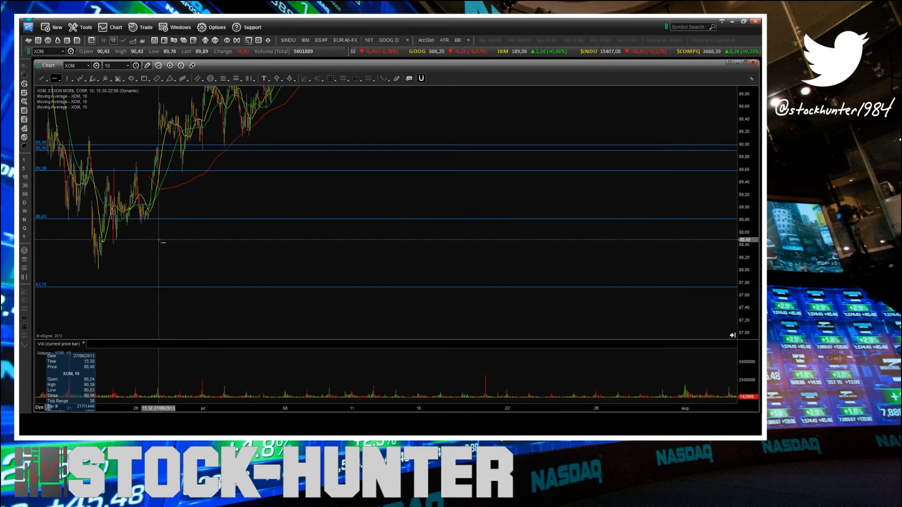
left_click(158, 240)
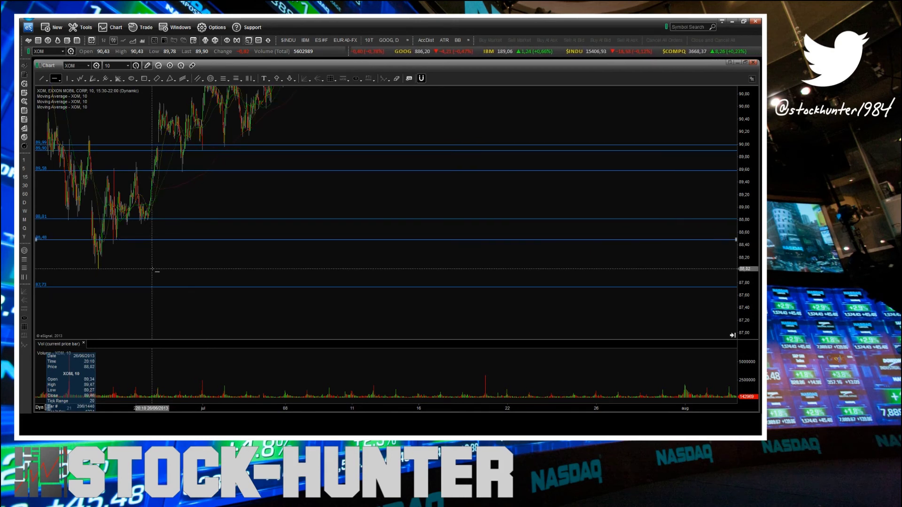
left_click(152, 268)
key("Escape")
Add horizontal lines to XOM at 90.43, 90.69 and 90.93, around the 12/08 gap and the price peak above it.
left_click_drag(260, 257, 35, 411)
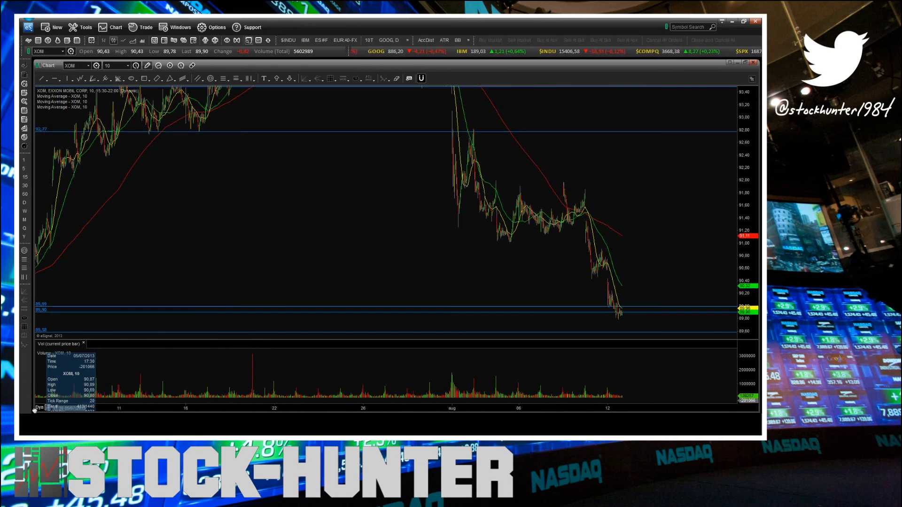
left_click_drag(276, 274, 193, 252)
mouse_move(745, 323)
left_mouse_down()
mouse_move(750, 306)
mouse_move(745, 324)
mouse_move(746, 316)
left_mouse_up()
left_click_drag(632, 256, 618, 236)
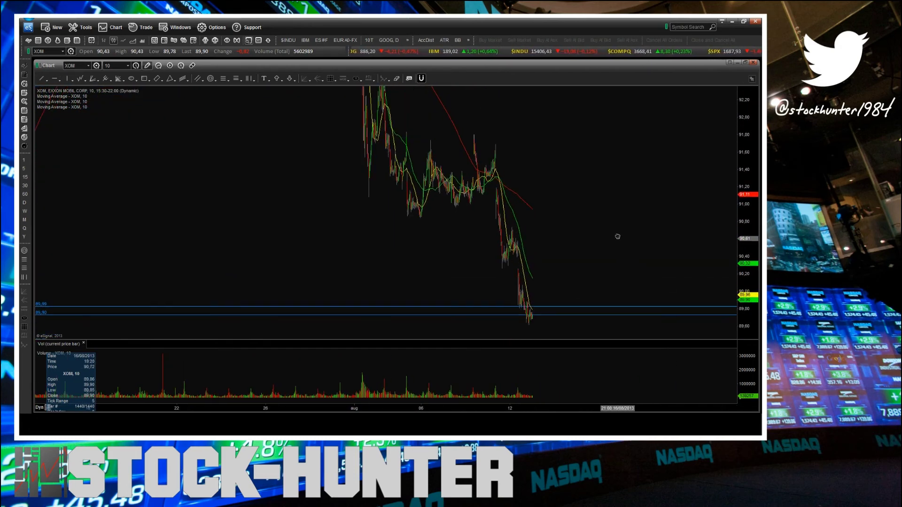
scroll(563, 228, "up", 5)
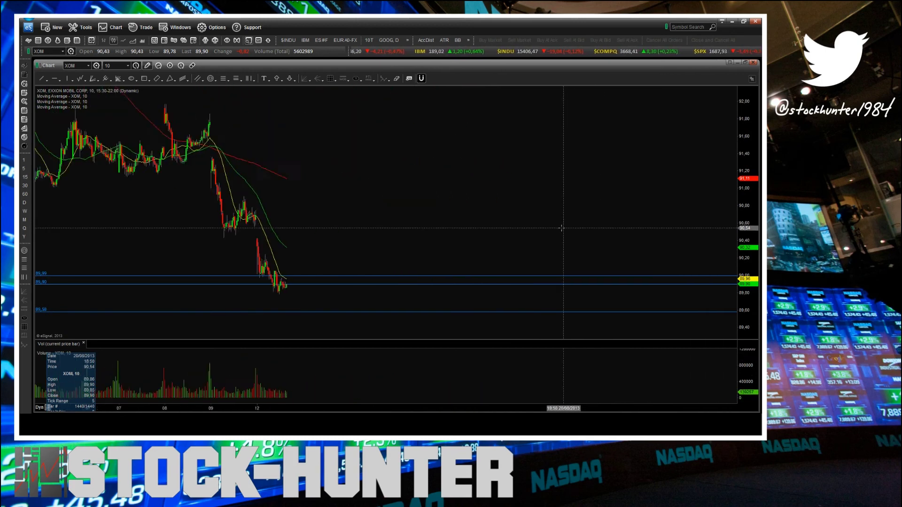
scroll(561, 228, "up", 3)
left_click_drag(458, 226, 614, 236)
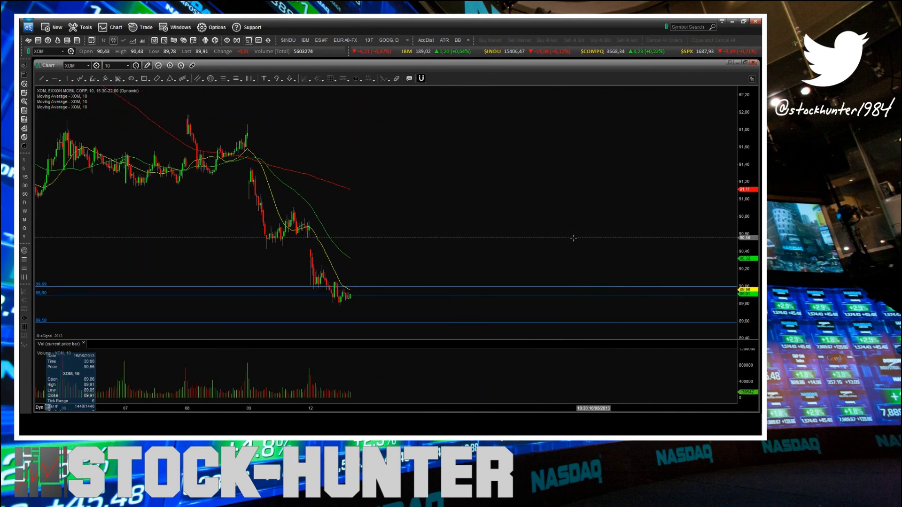
left_click(56, 78)
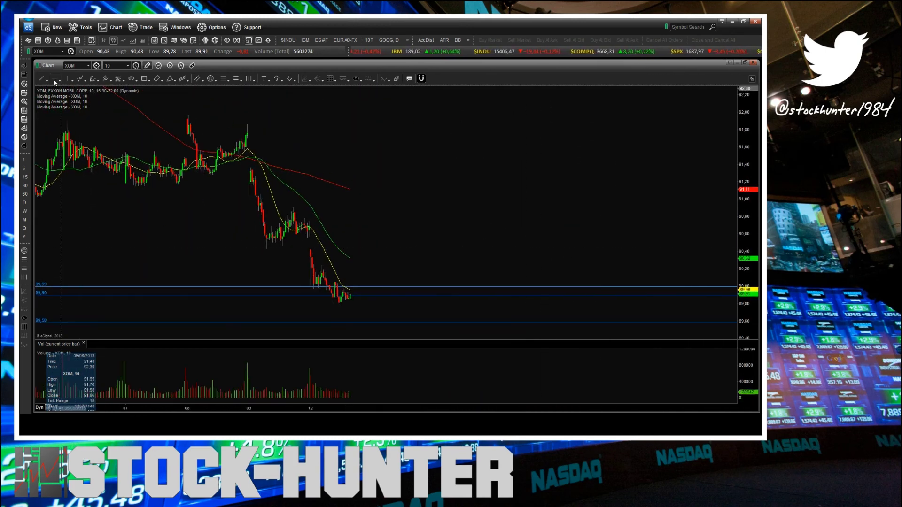
left_click(240, 249)
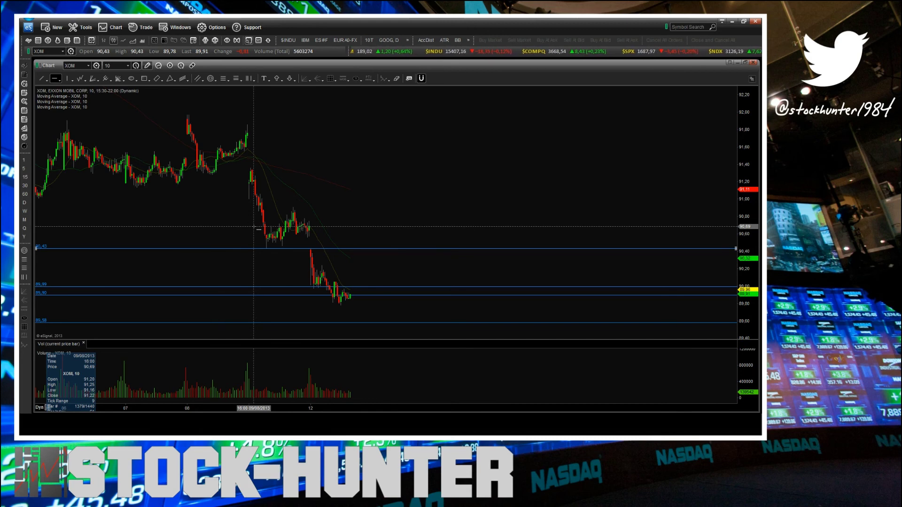
left_click(252, 227)
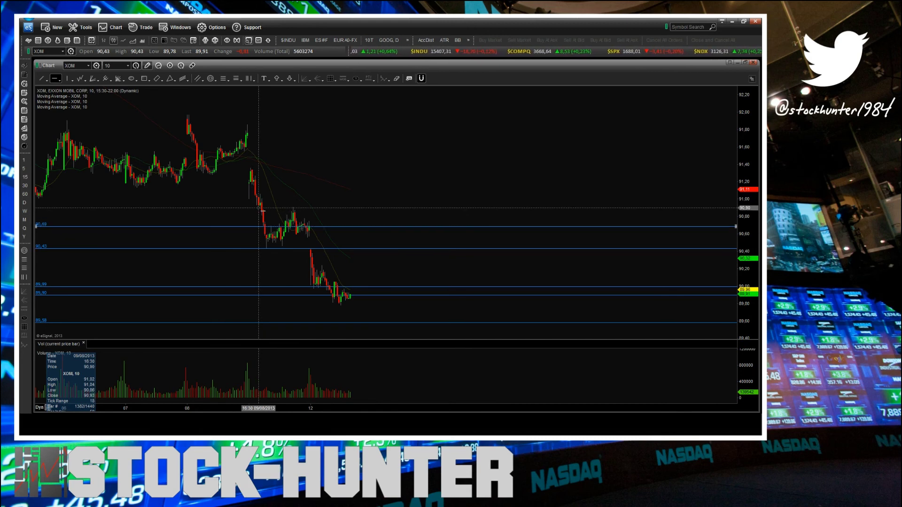
left_click(260, 206)
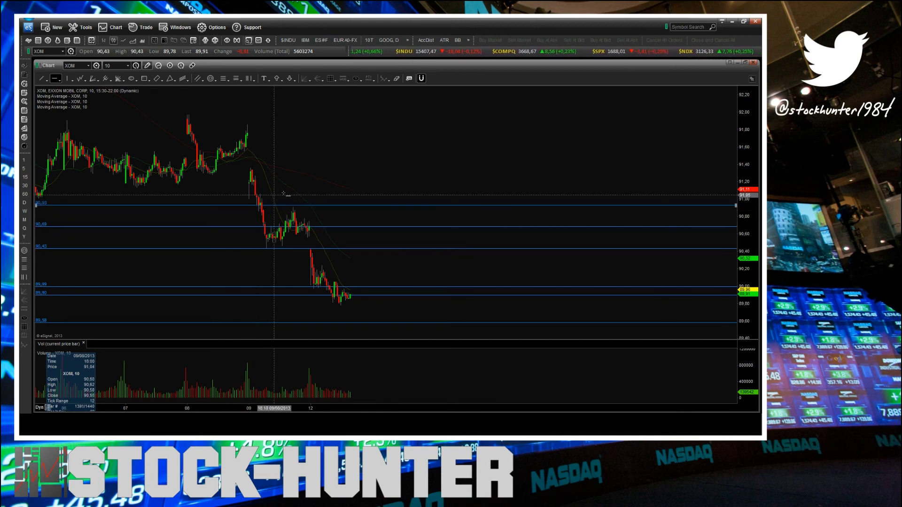
key("Escape")
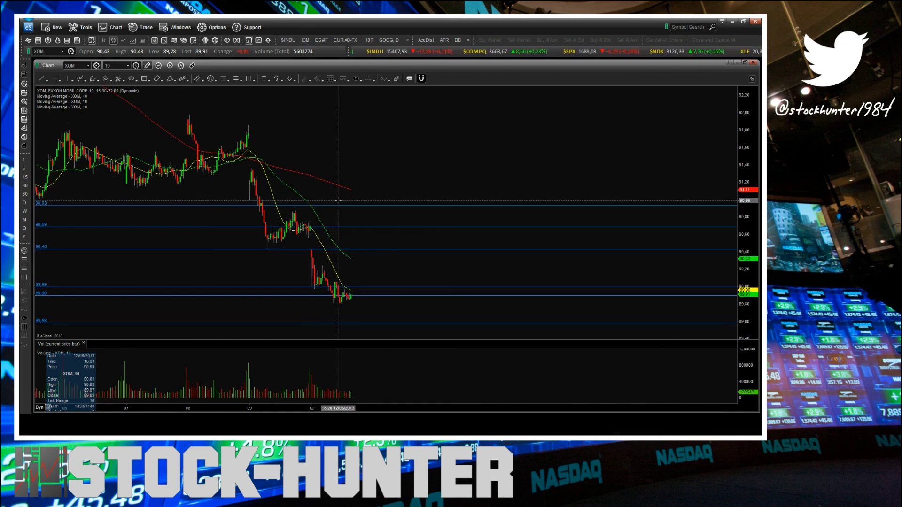
Add a horizontal line to XOM at 91.34, at the lower edge of the 08/08 consolidation.
left_click_drag(391, 179, 393, 188)
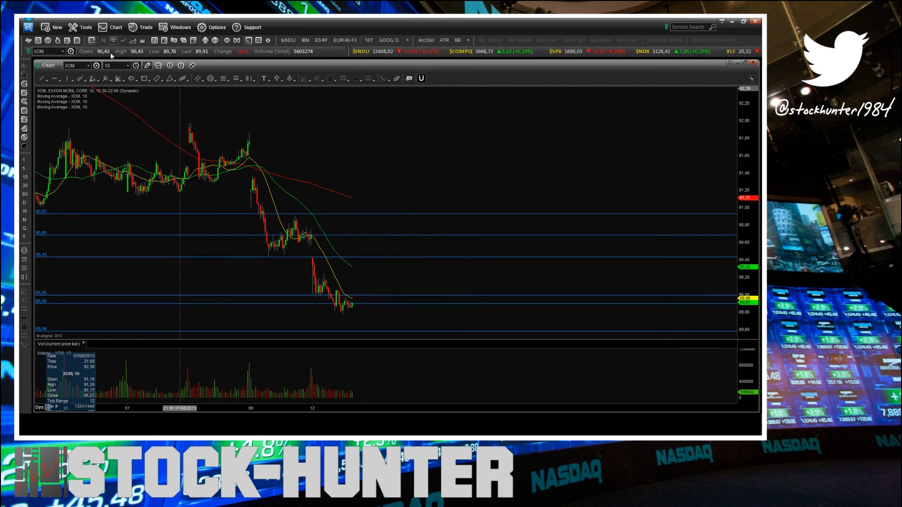
left_click(54, 79)
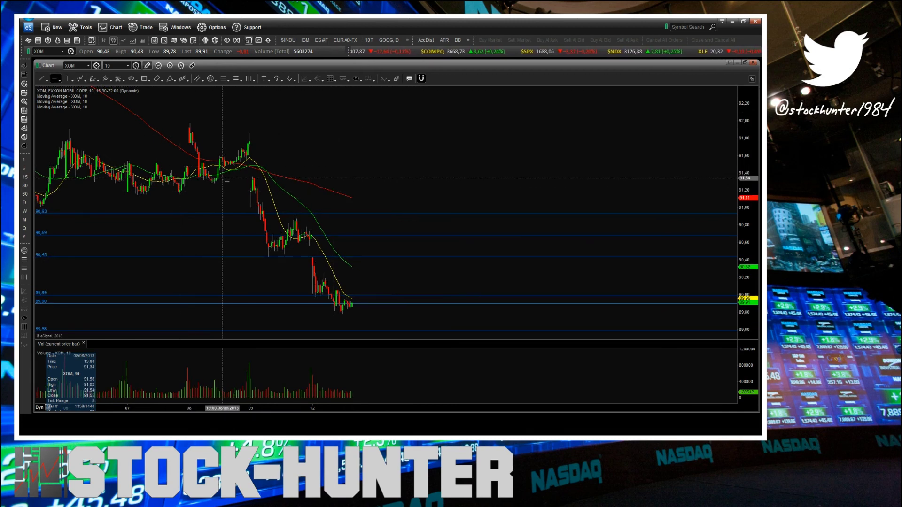
left_click(222, 178)
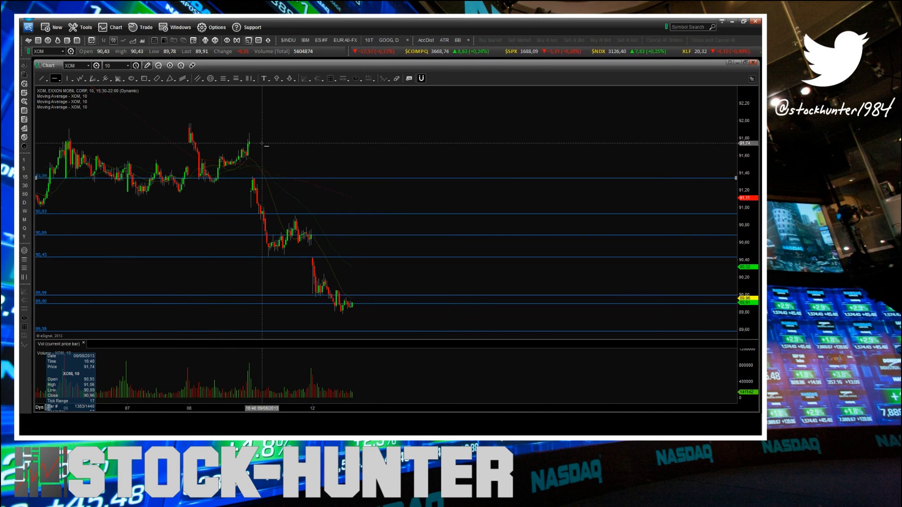